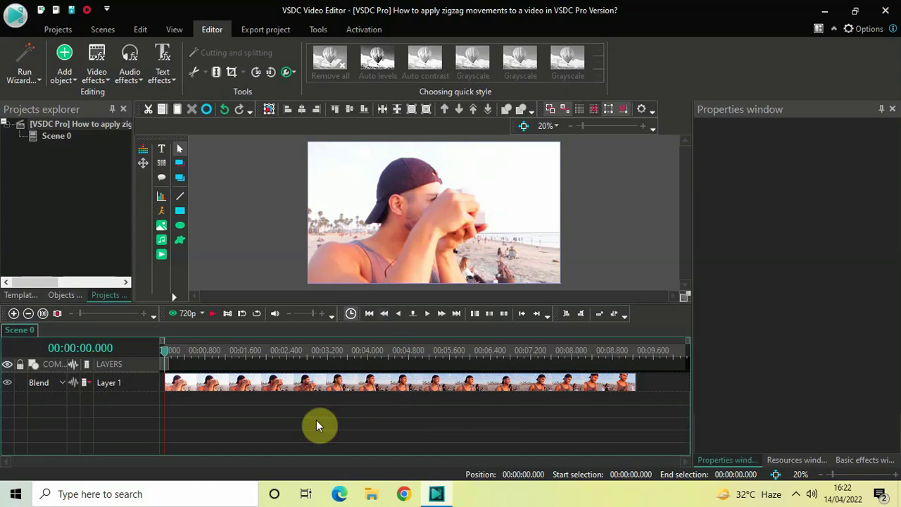
- Apply the Transforms > Shift effect to the beach clip across its full length, creating 'Shift 3'
double_click(316, 388)
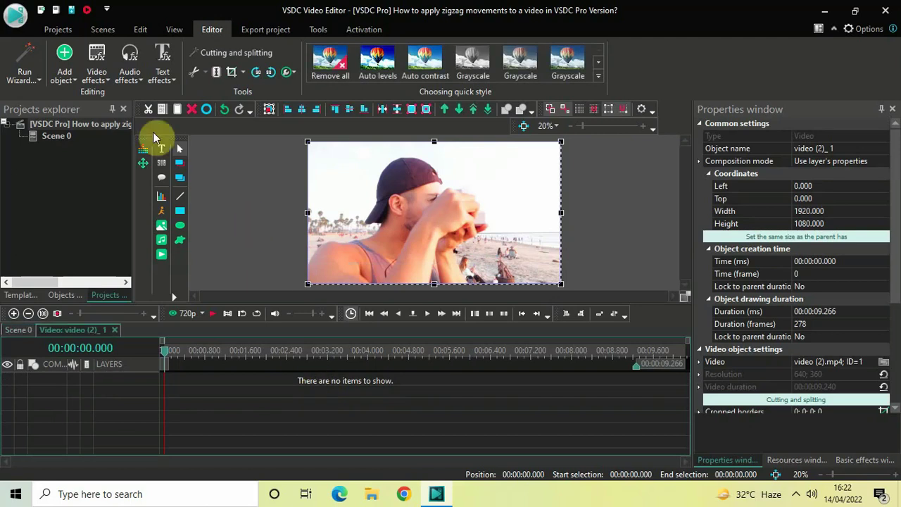
click(97, 62)
mouse_move(130, 141)
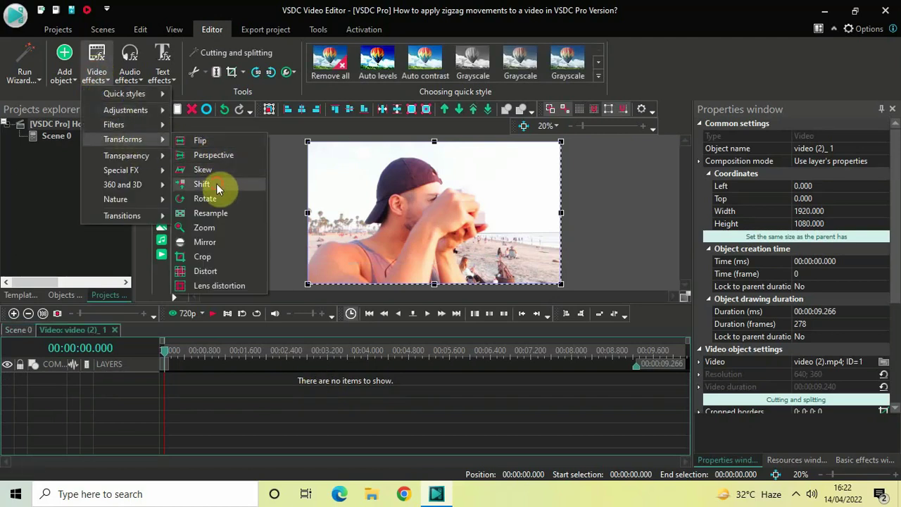
click(216, 184)
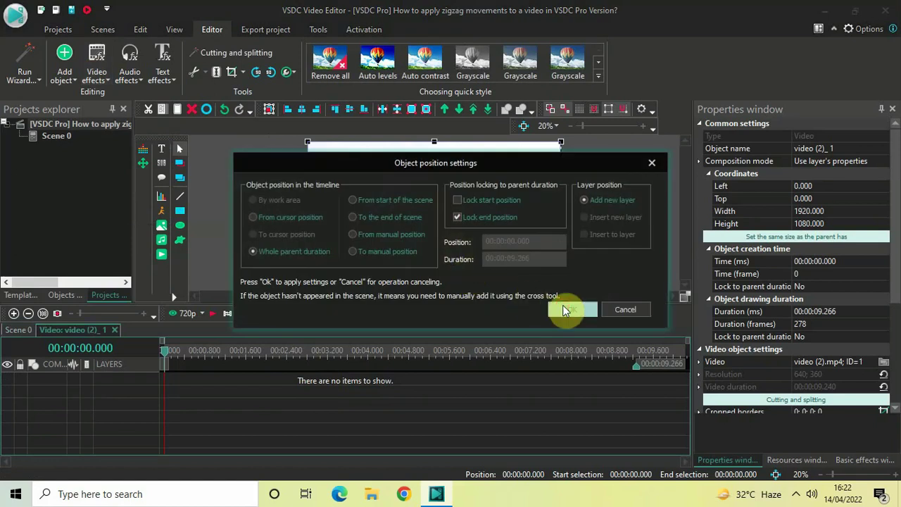
click(566, 309)
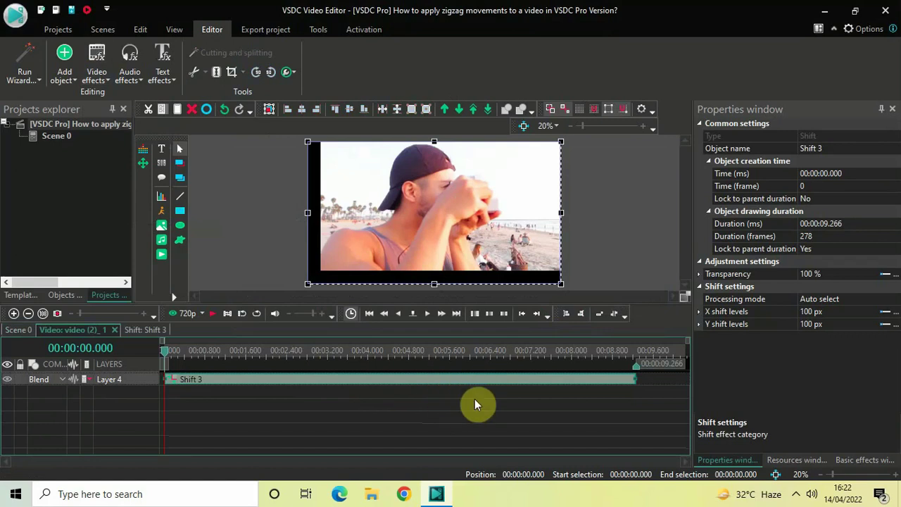
- Set the Shift 3 effect's duration to 00:00:06.000 (180 frames)
click(737, 225)
key(BackSpace)
key(BackSpace)
key(BackSpace)
key(BackSpace)
key(BackSpace)
text(6000)
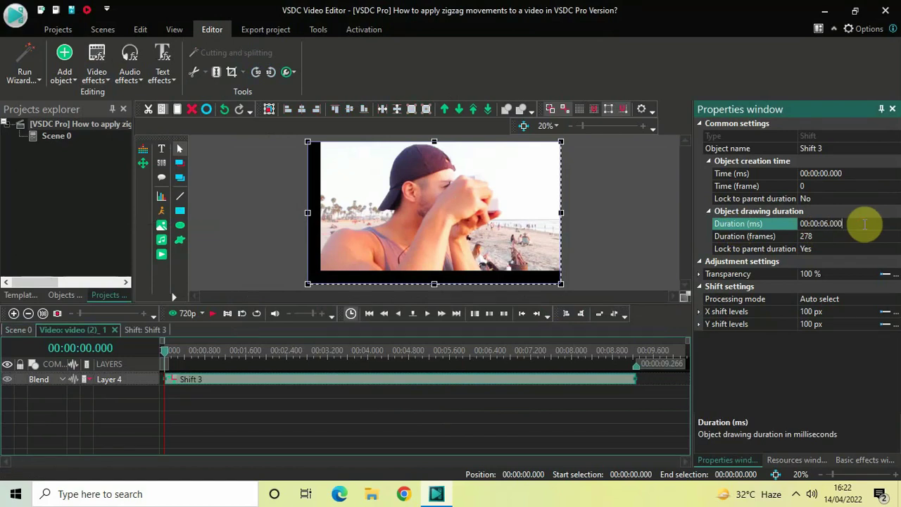
key(Return)
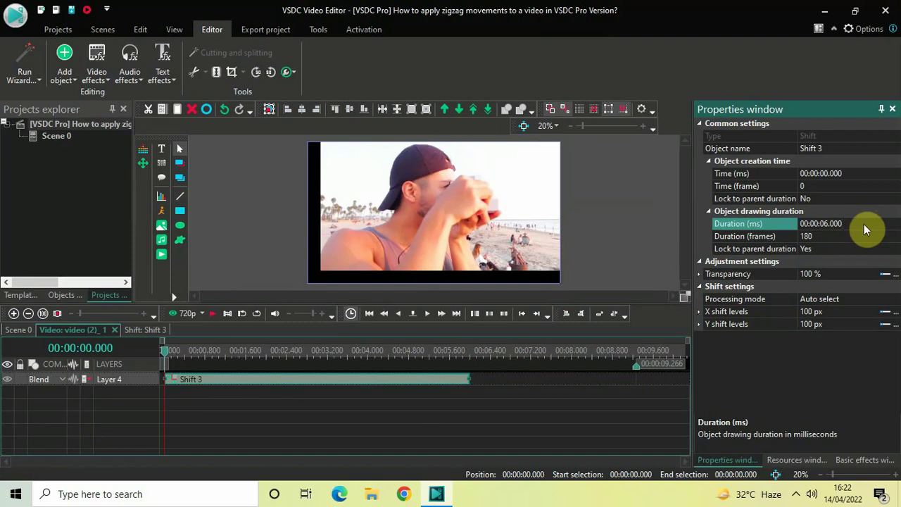
click(734, 290)
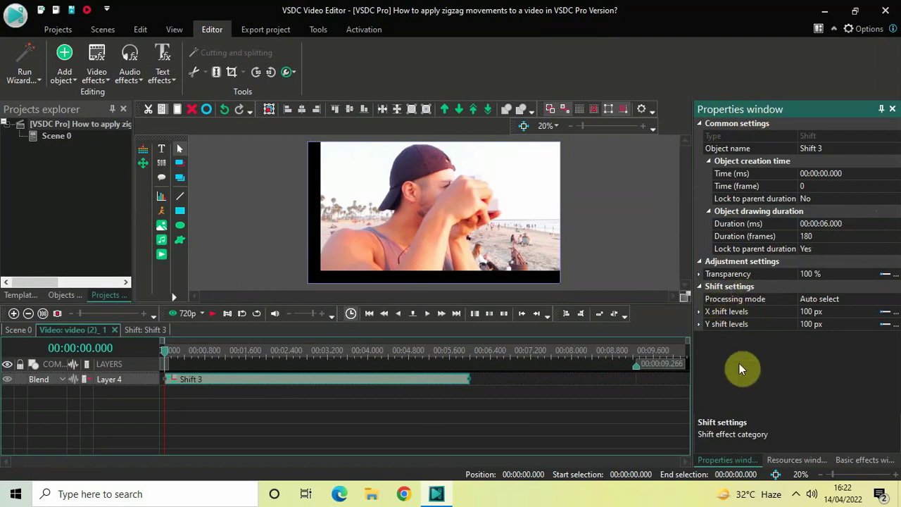
- Change the Shift 3 Y shift levels from 100 px to 0 px
click(718, 314)
click(719, 324)
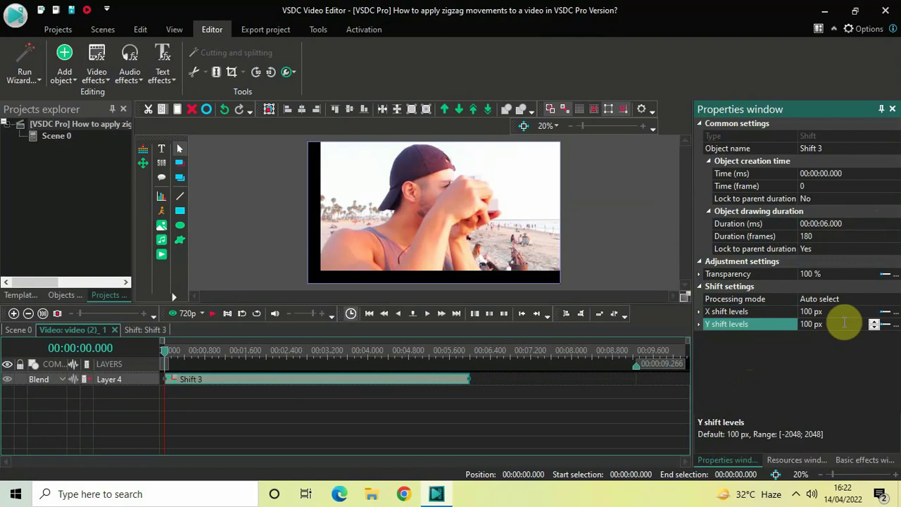
key(ctrl+a)
key(BackSpace)
text(0)
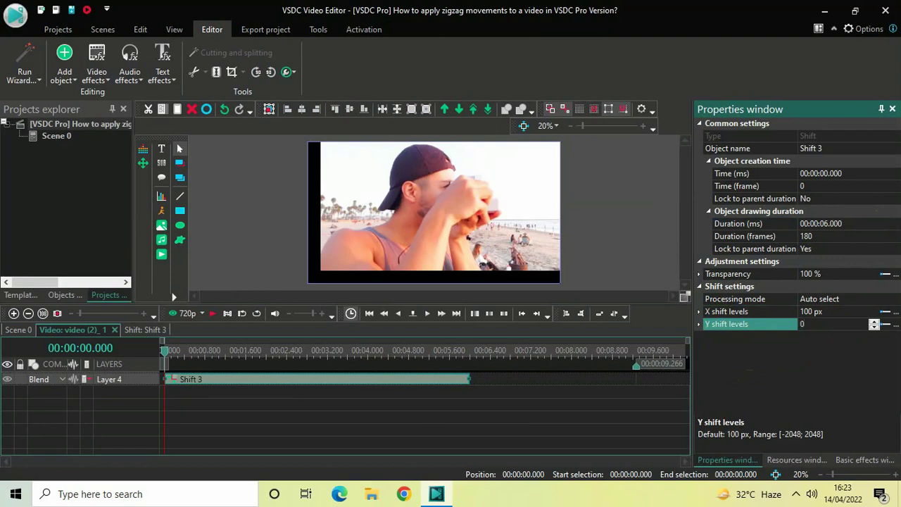
key(Return)
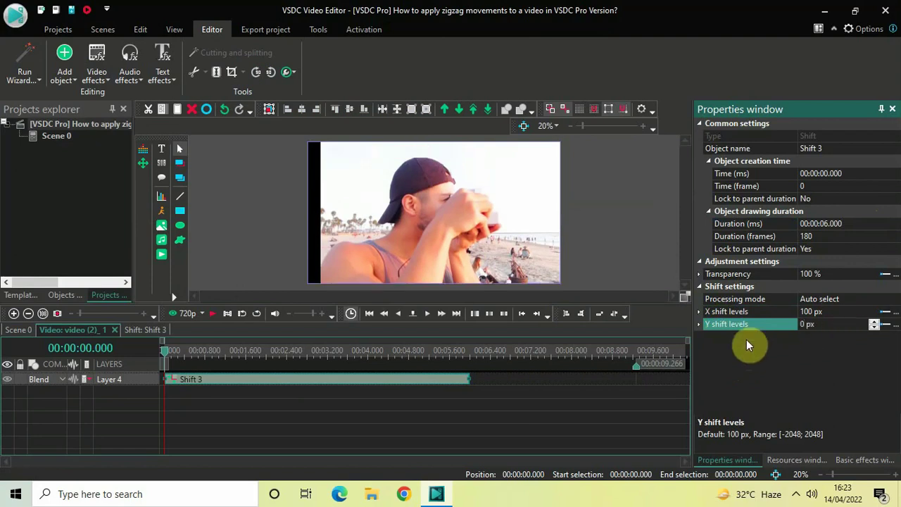
click(723, 313)
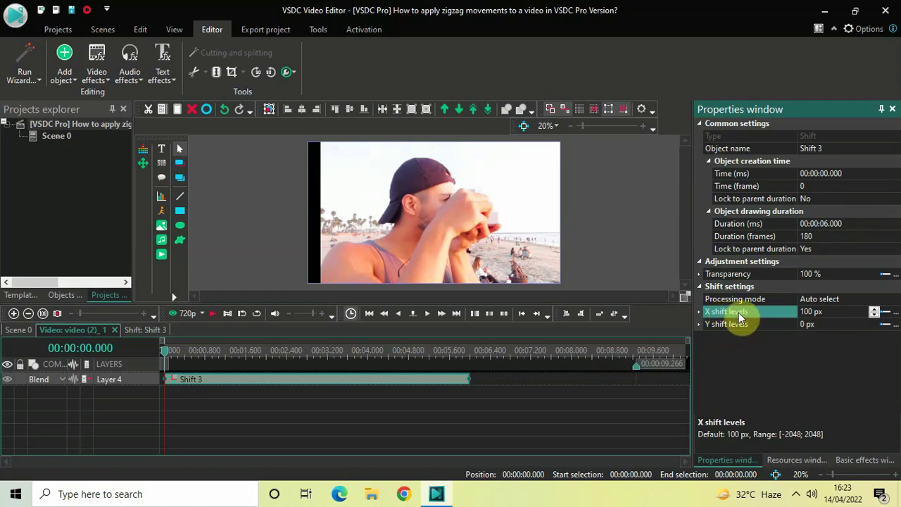
- Bring up the X shift levels curve editor and its Templates dropdown
click(888, 312)
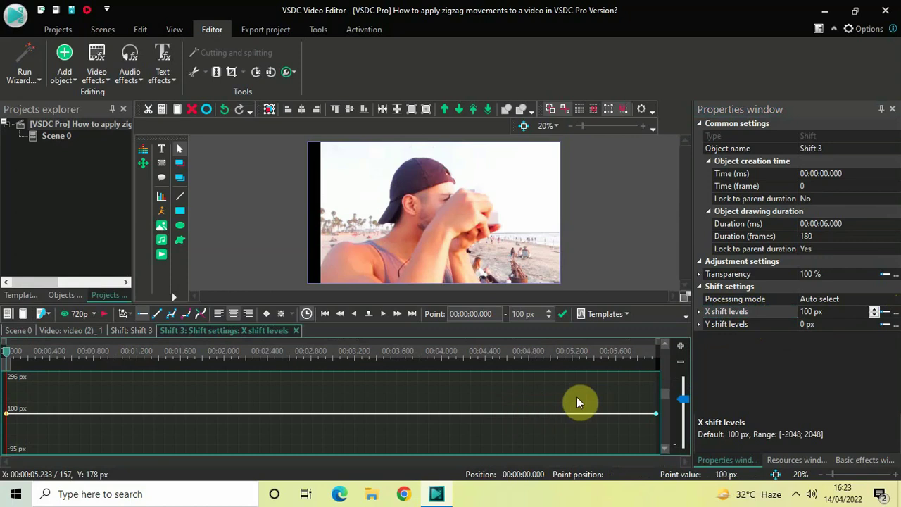
click(608, 315)
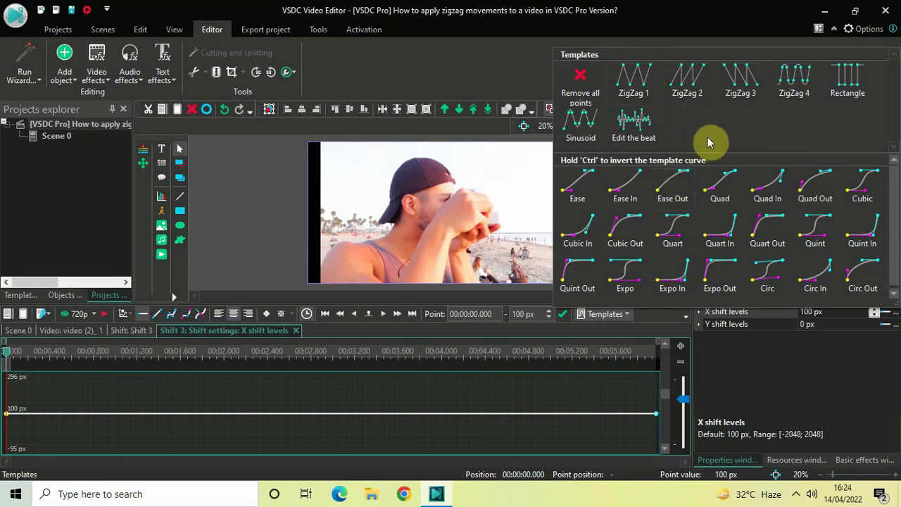
- Apply the ZigZag 1 template to X shift with default range -2048 to 2048 at 2.5 Hz
click(637, 83)
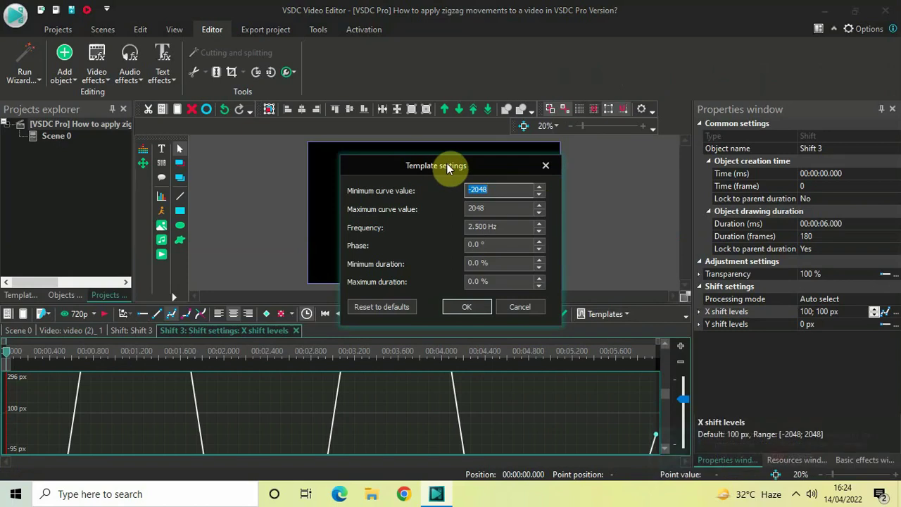
click(467, 304)
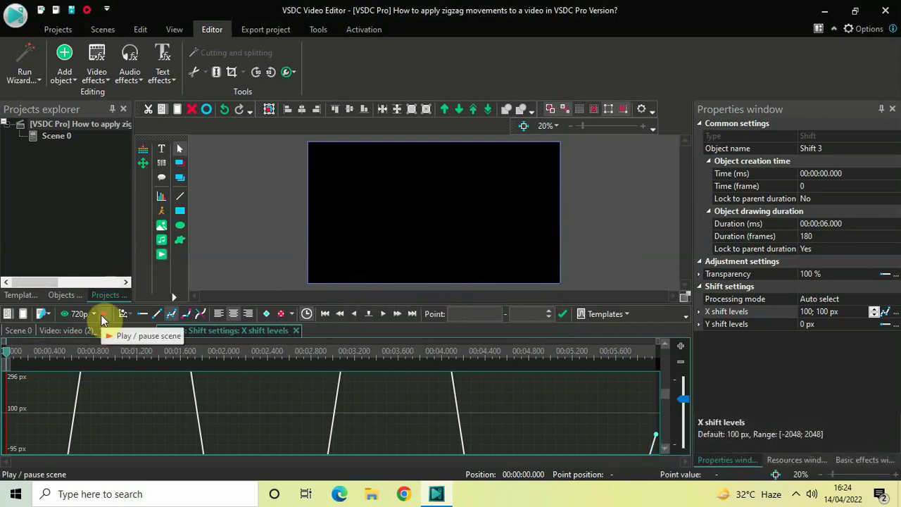
click(100, 315)
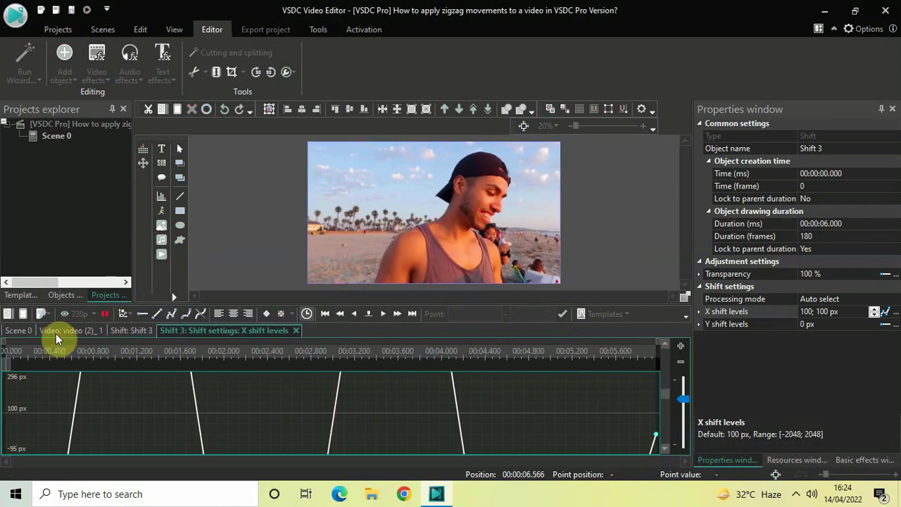
click(102, 313)
click(4, 357)
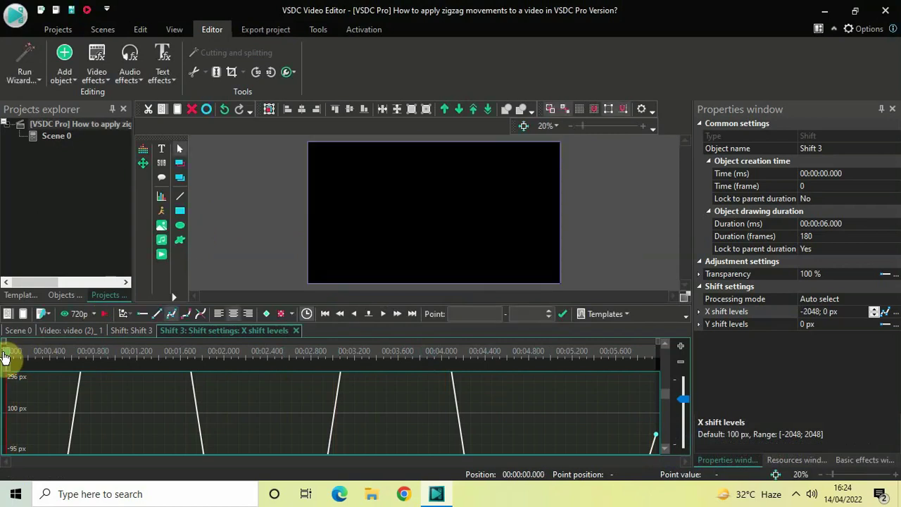
key(space)
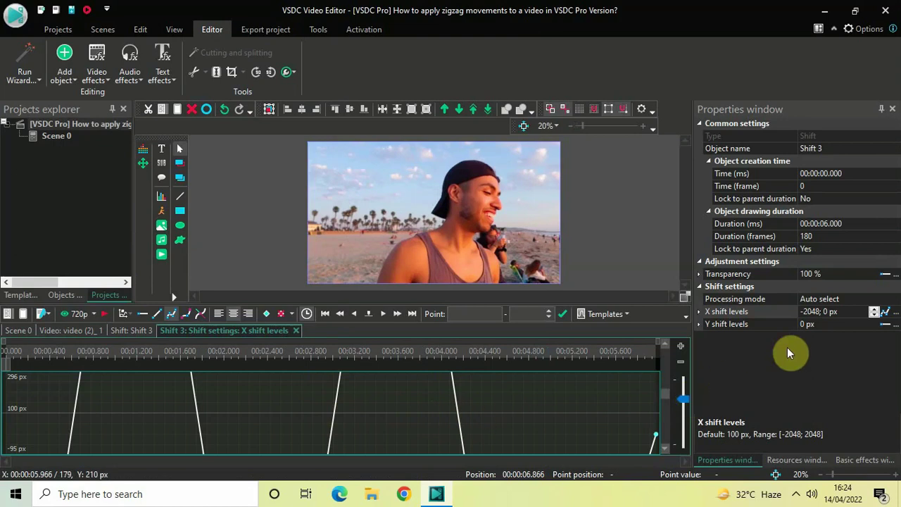
click(847, 310)
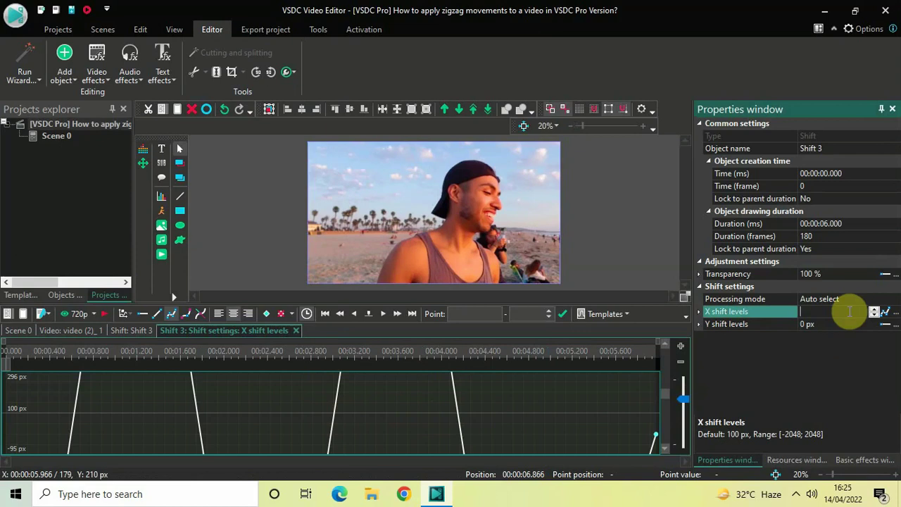
- Reset X shift levels to 100 px, then apply the ZigZag 2 template (-2048 to 2048, 3 Hz)
text(1)
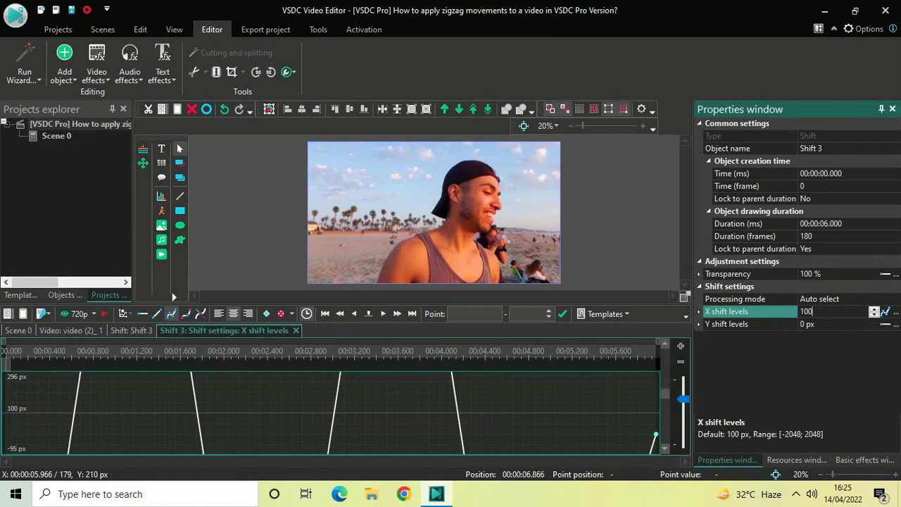
text(00)
key(Return)
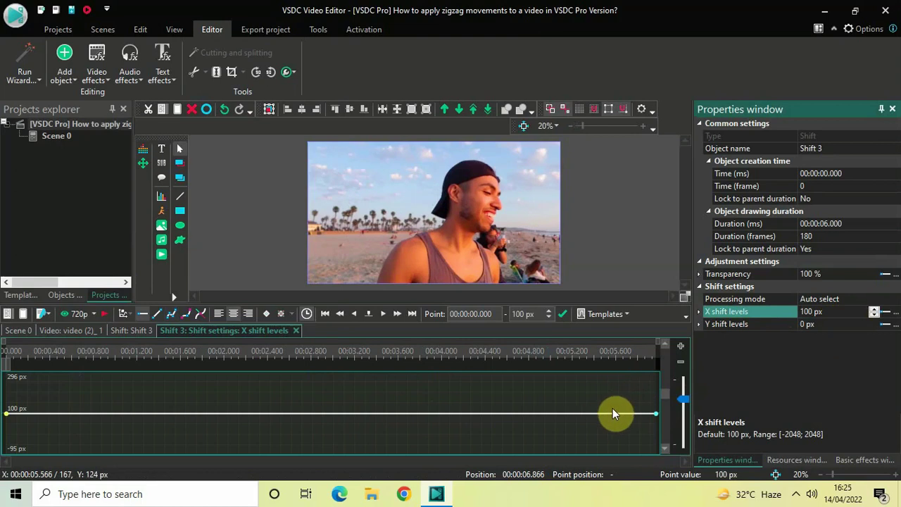
click(609, 315)
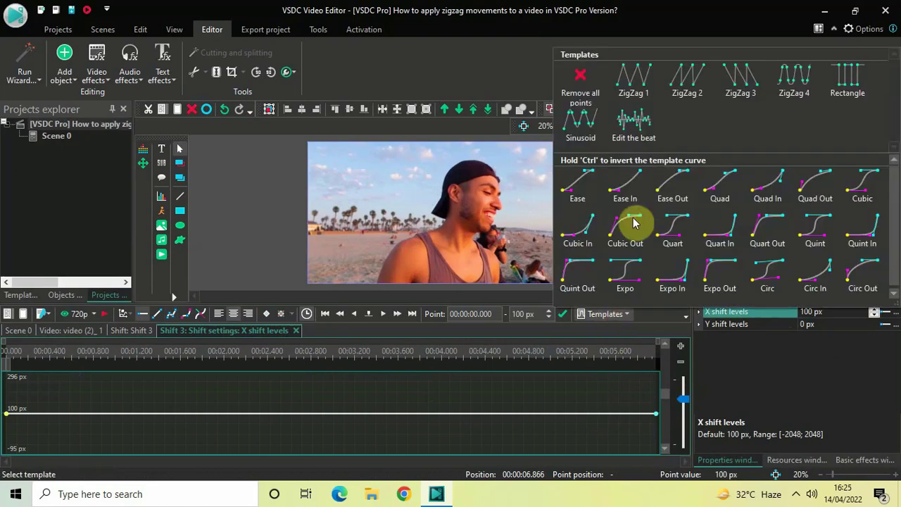
click(684, 76)
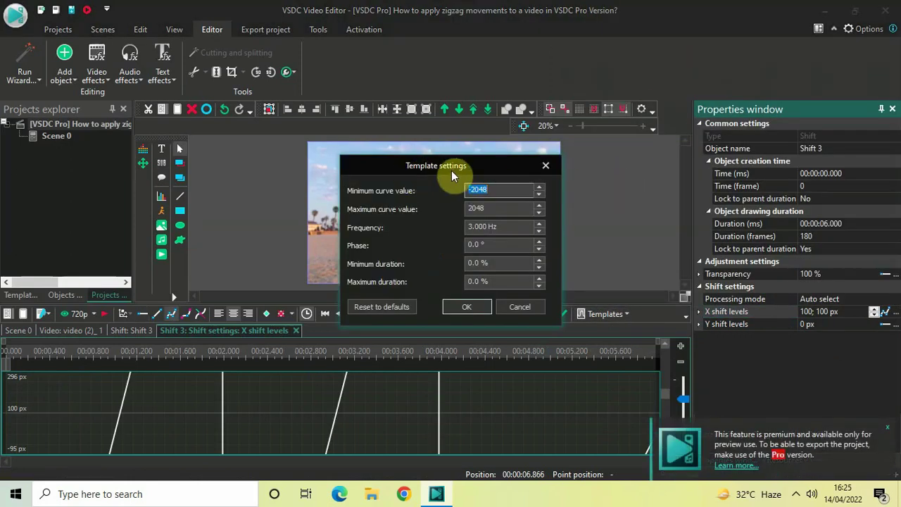
click(469, 306)
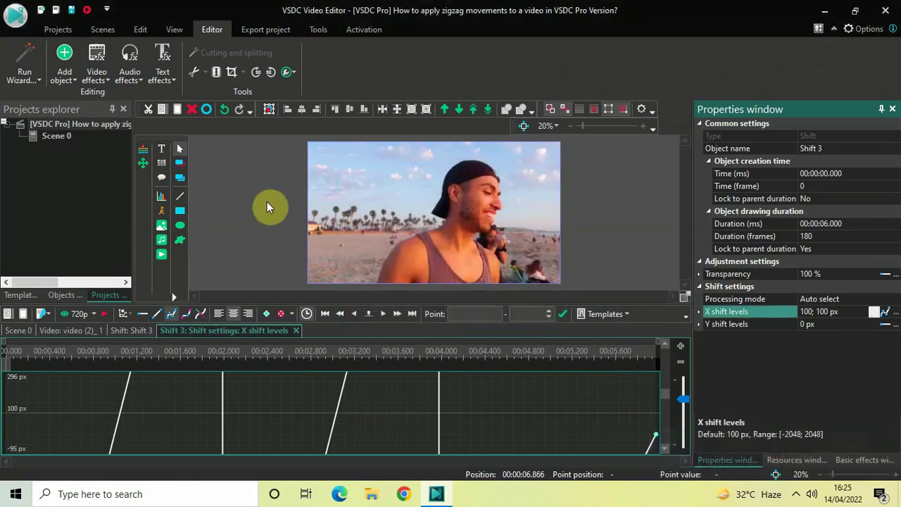
click(5, 356)
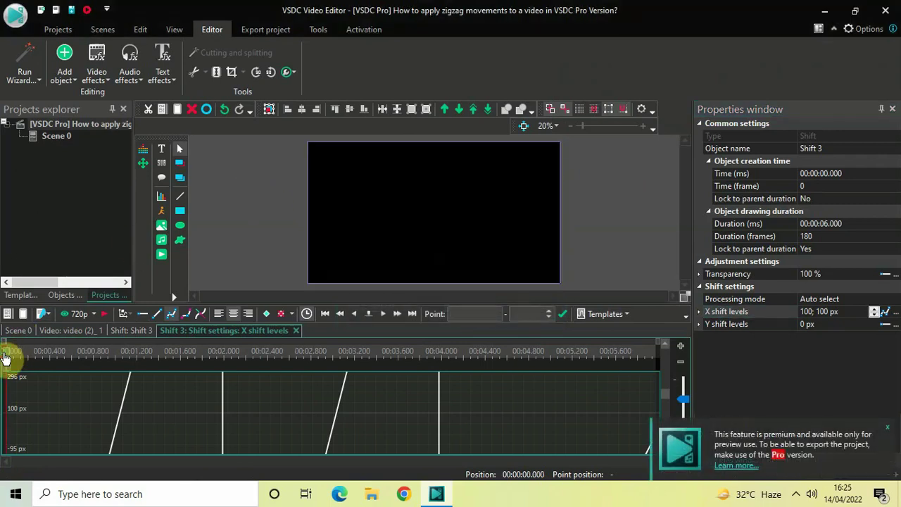
click(104, 317)
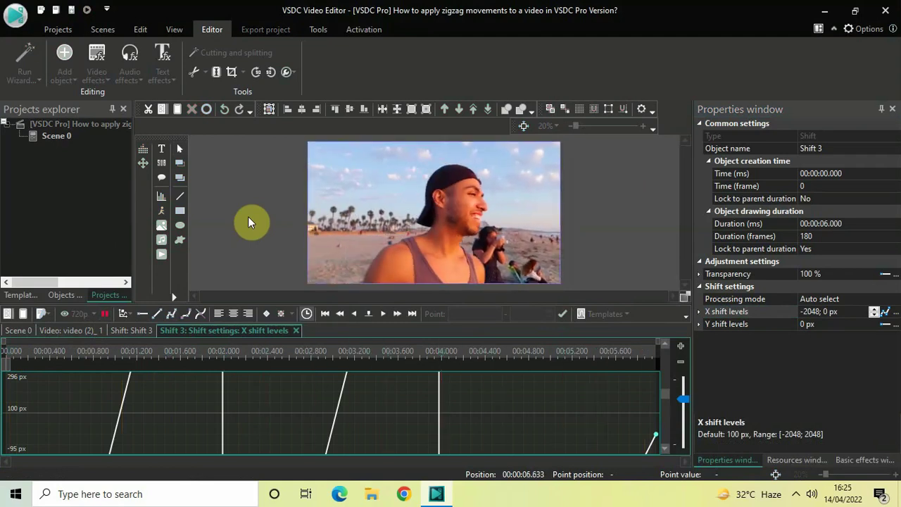
click(4, 355)
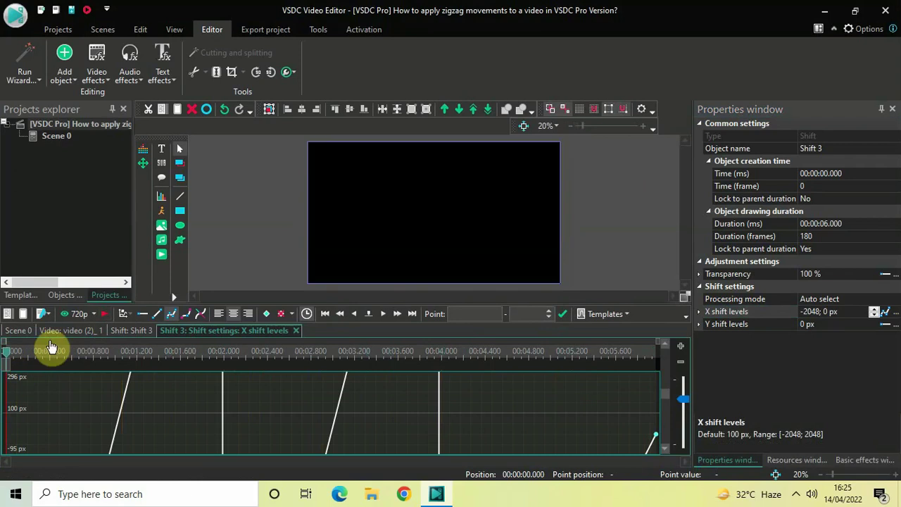
click(104, 317)
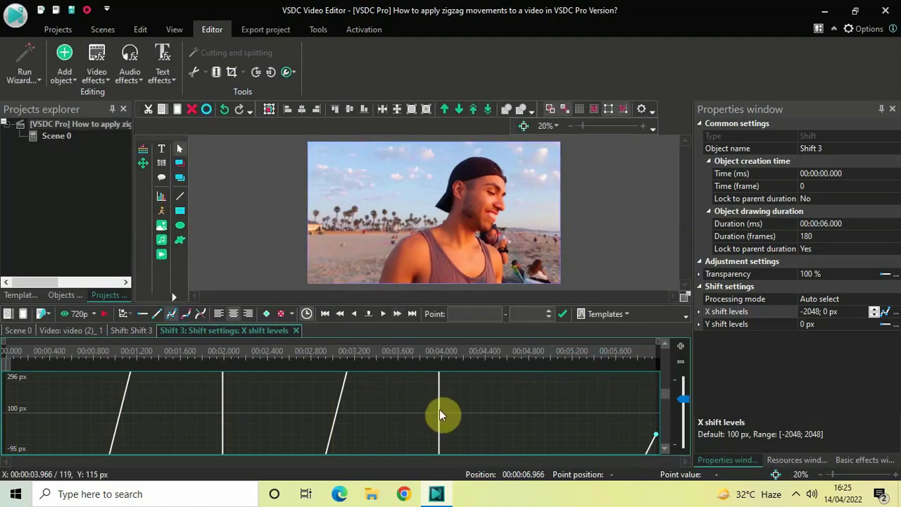
- Reset the X shift levels to a constant 100 px
click(749, 314)
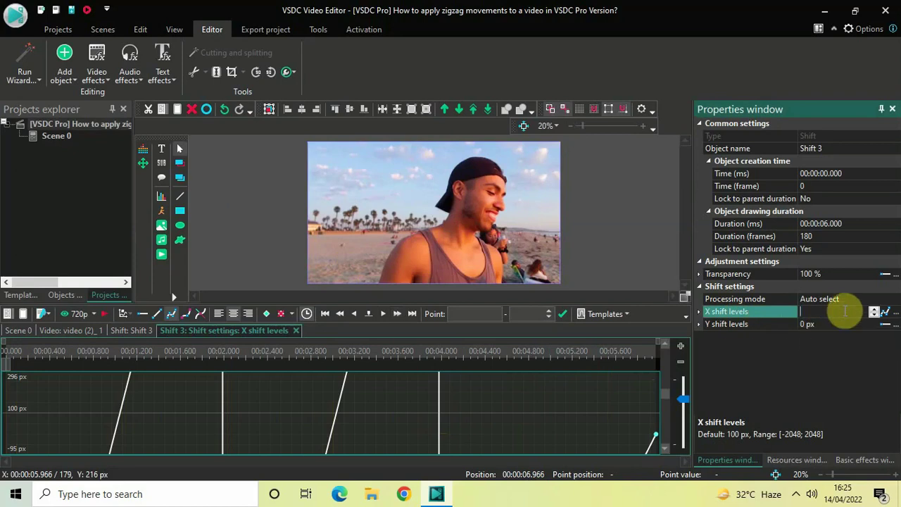
text(100)
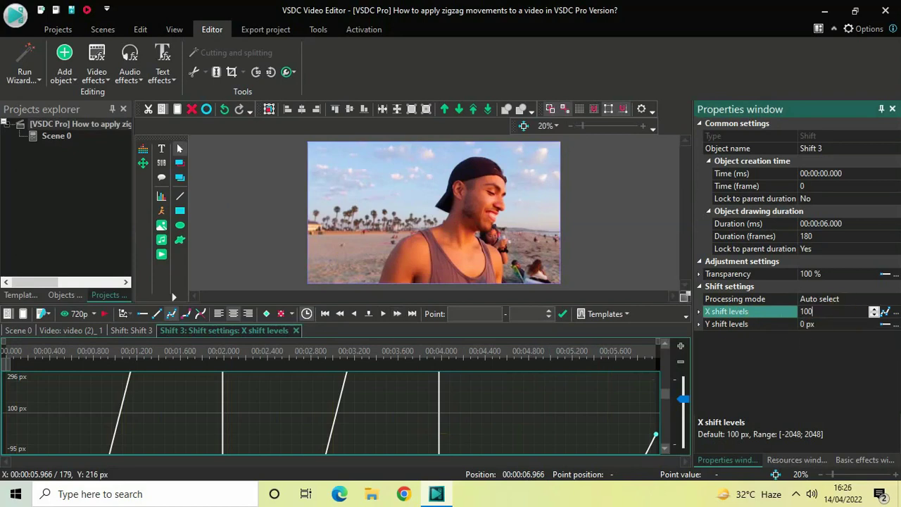
key(Return)
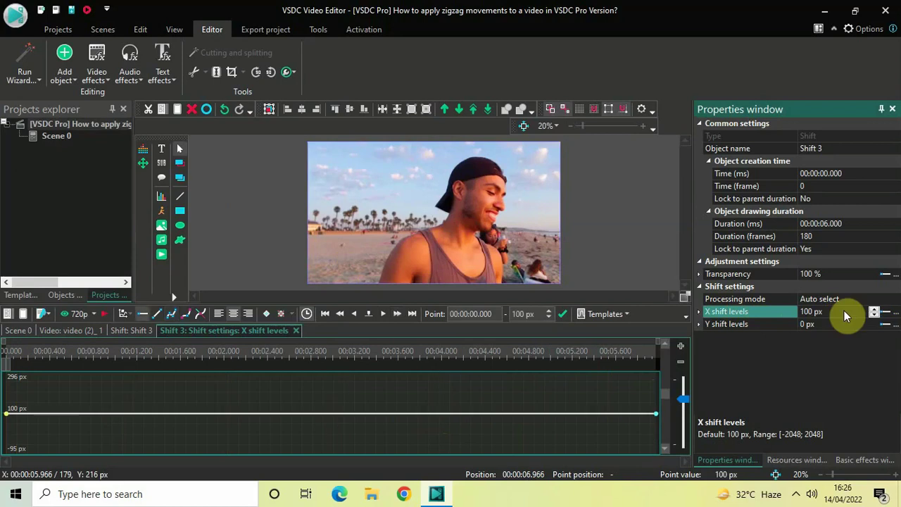
- Apply the ZigZag 3 template to X shift, ranging -2048 to 2048 at 3 Hz
click(611, 315)
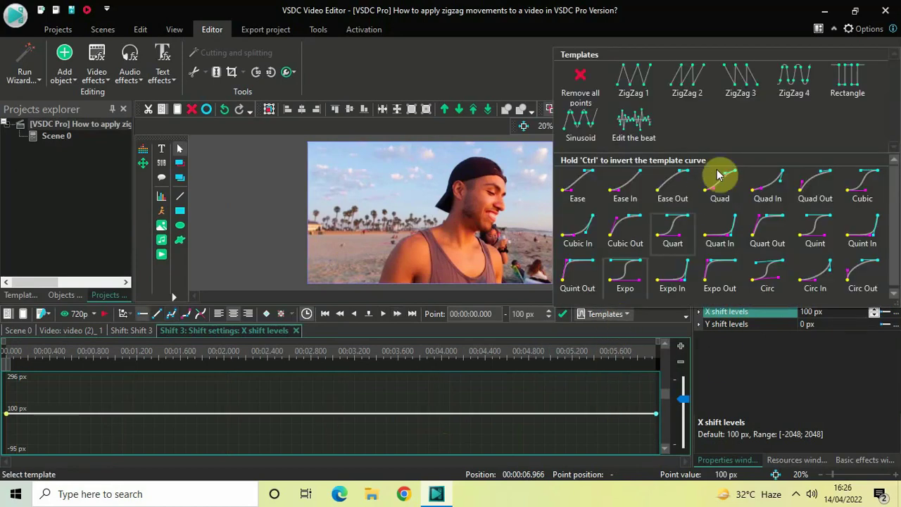
click(742, 83)
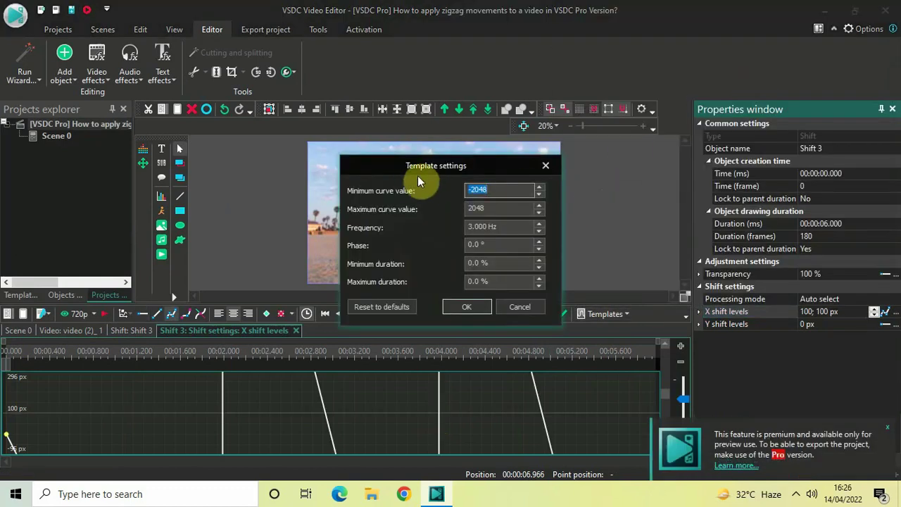
click(461, 308)
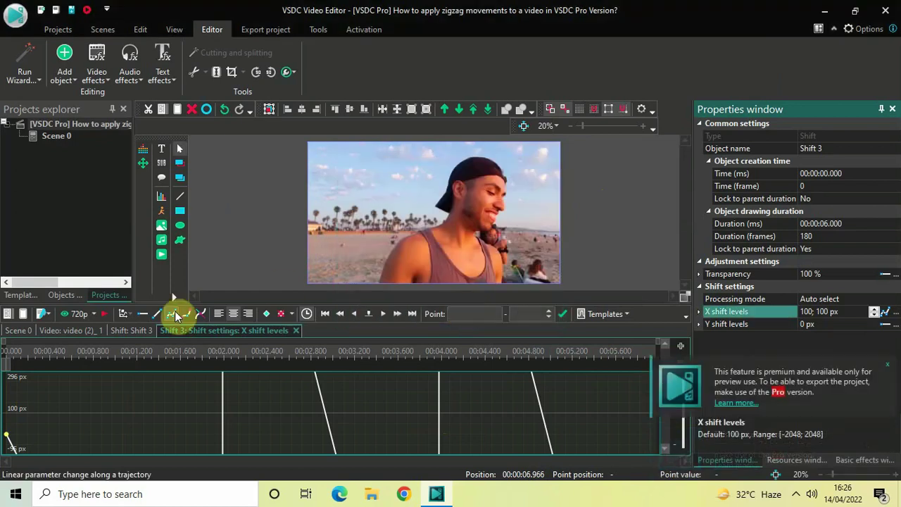
click(5, 355)
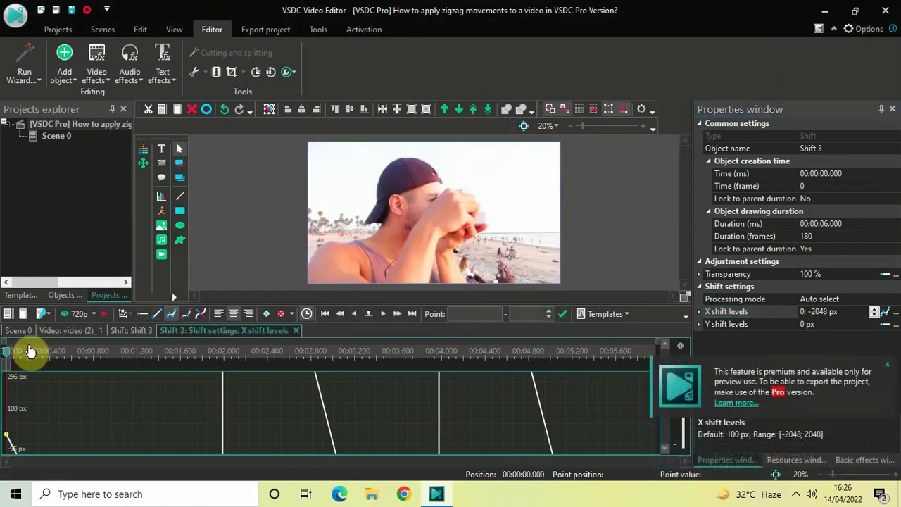
click(106, 316)
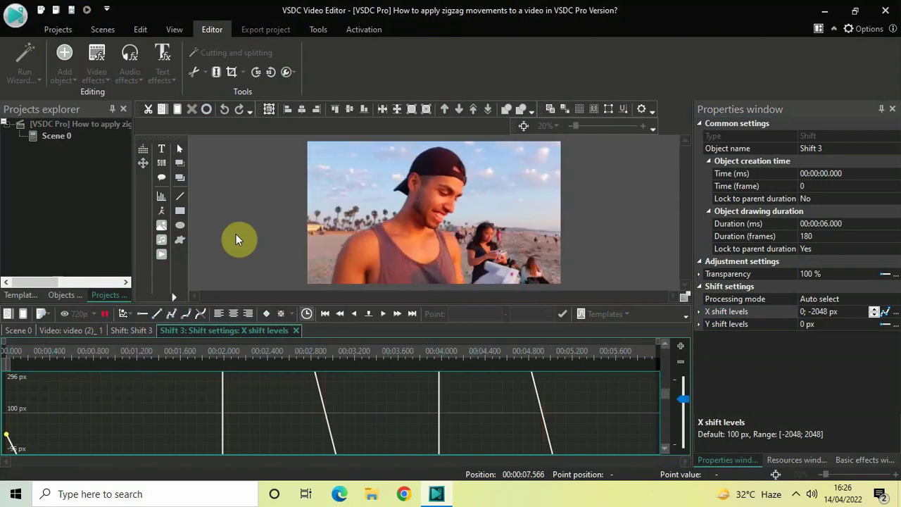
click(6, 355)
key(space)
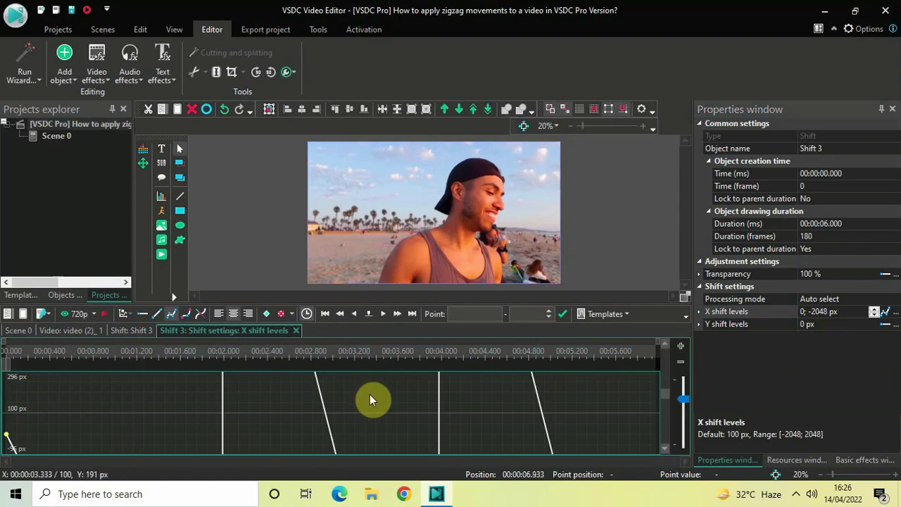
- Reset the X shift levels to a constant 100 px
click(848, 311)
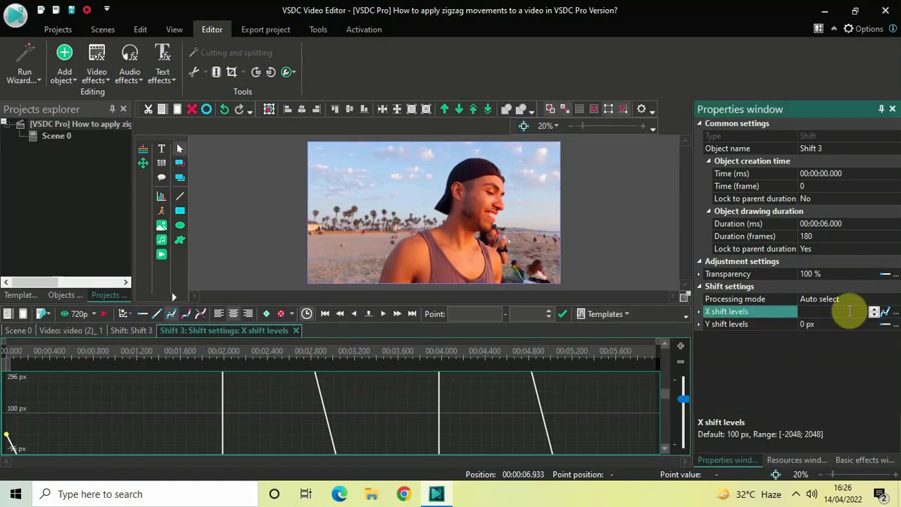
text(10)
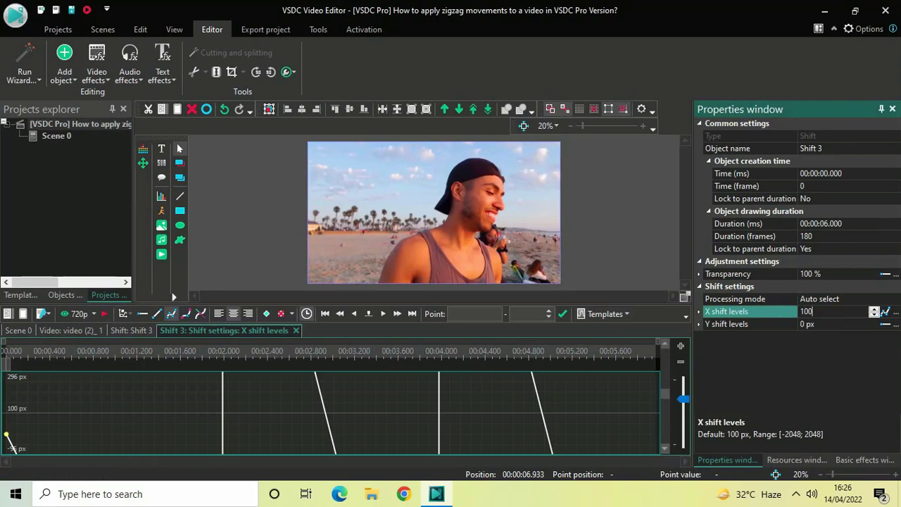
text(0)
key(Return)
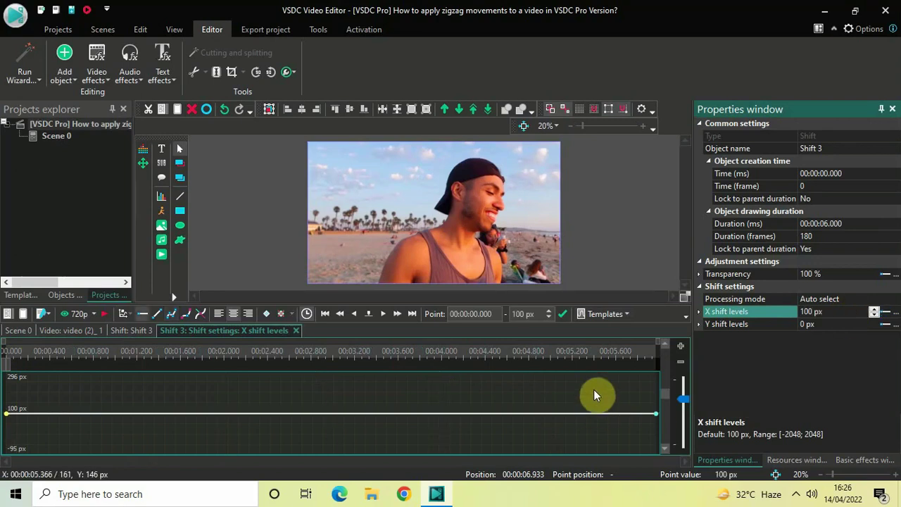
- Apply the ZigZag 4 template to X shift, ranging -2048 to 2048 at 2.5 Hz
click(609, 315)
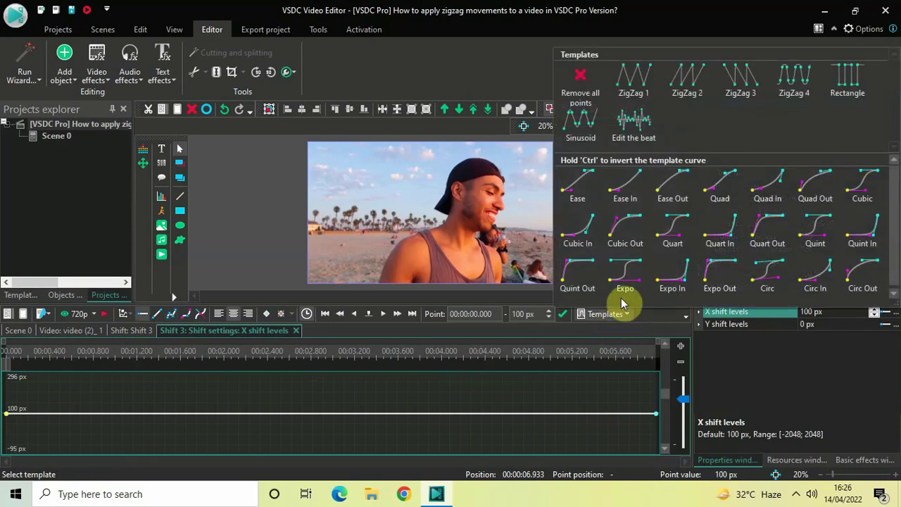
click(797, 83)
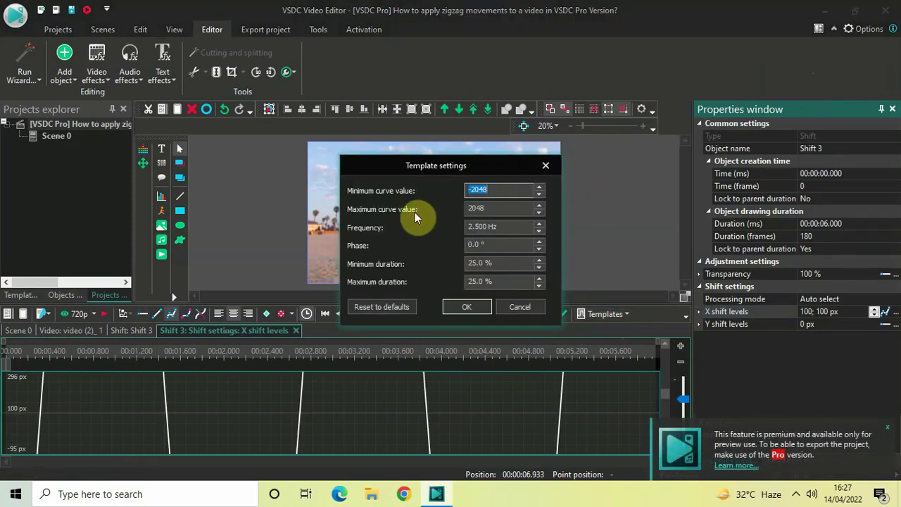
click(458, 306)
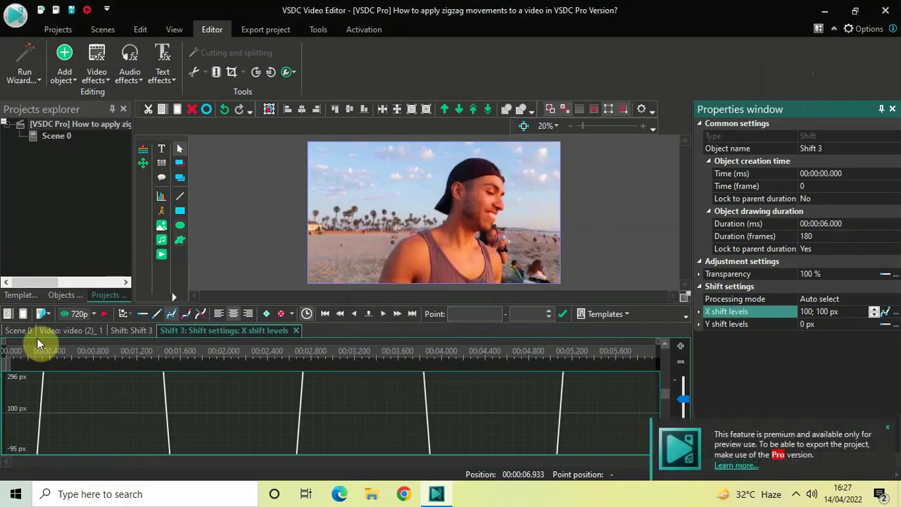
click(6, 352)
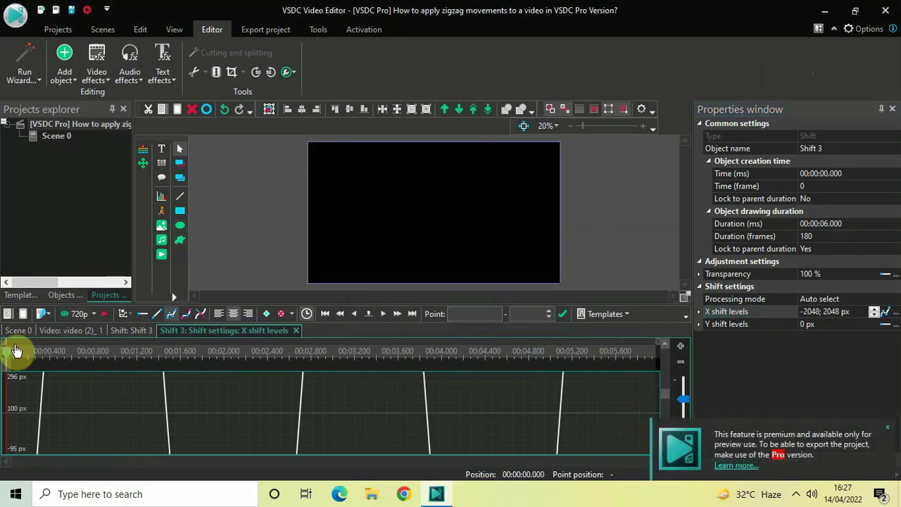
click(104, 315)
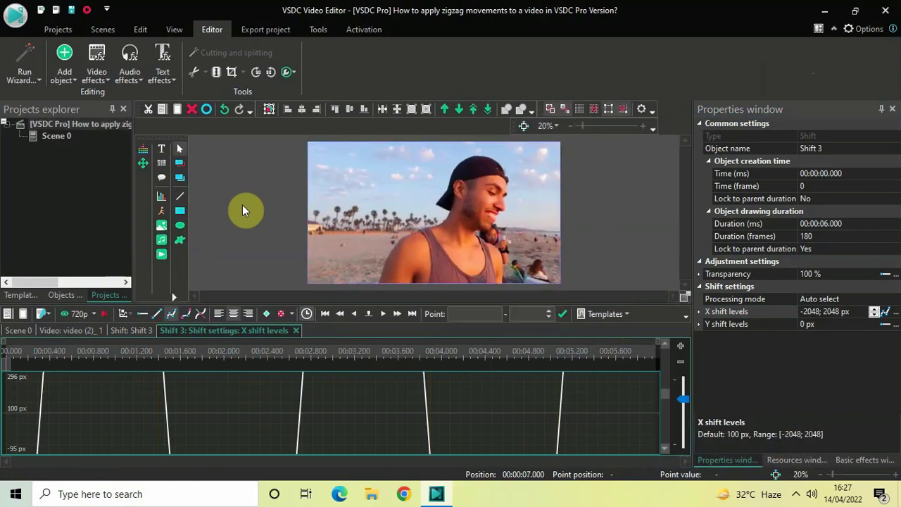
click(4, 355)
key(space)
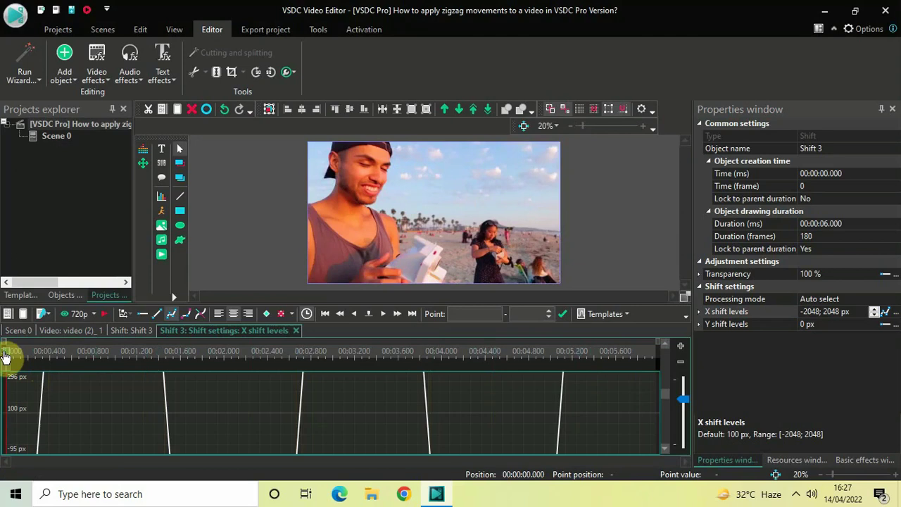
click(5, 357)
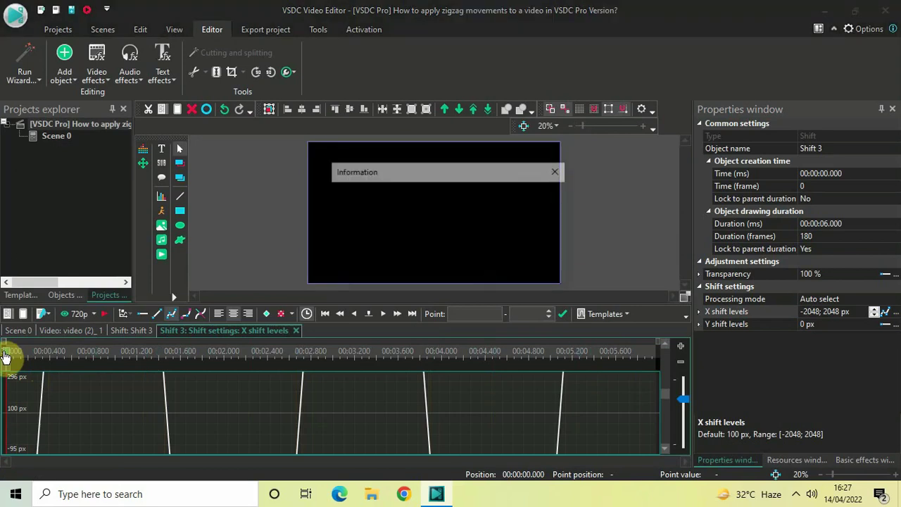
key(space)
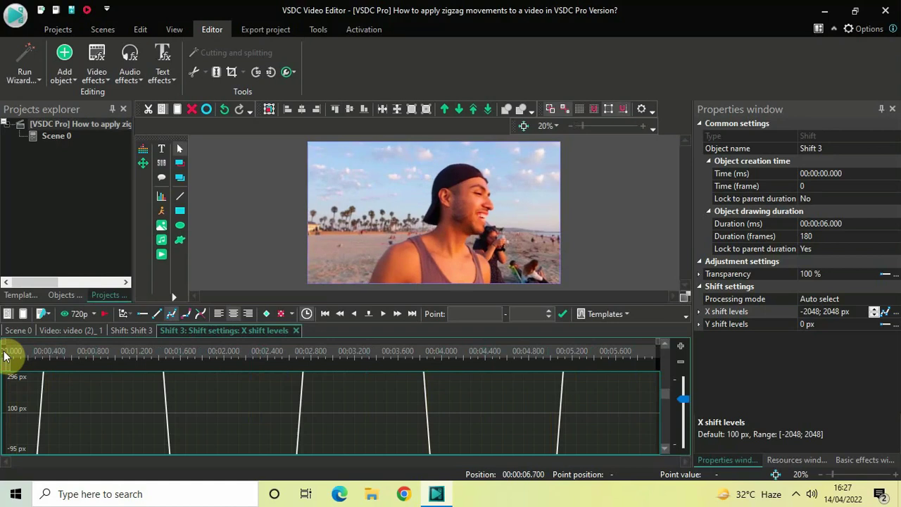
key(space)
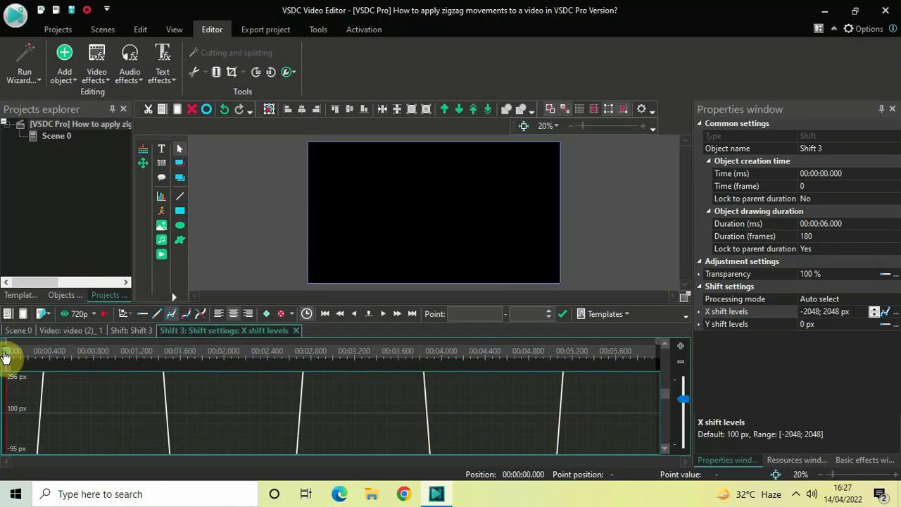
key(space)
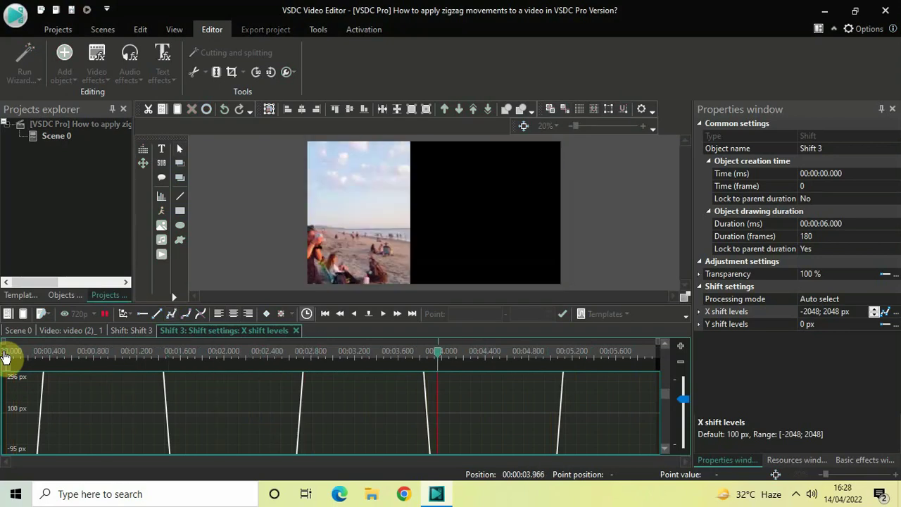
key(space)
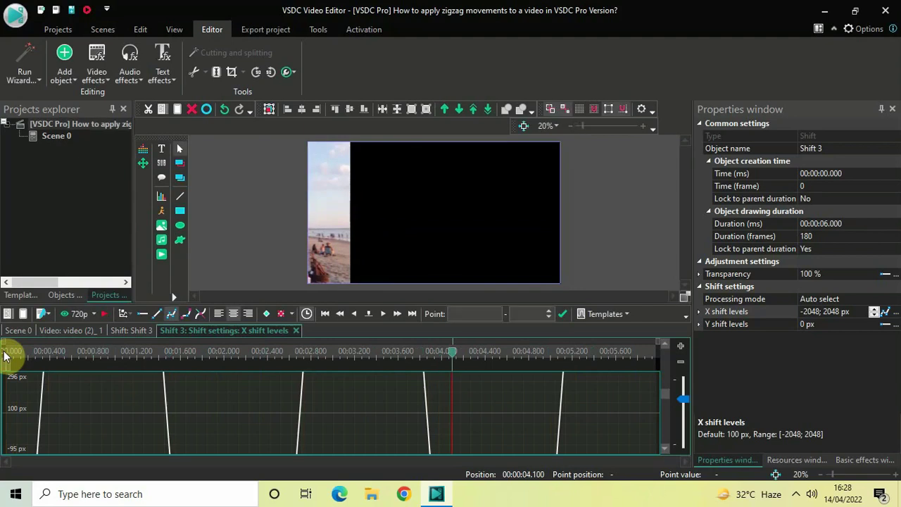